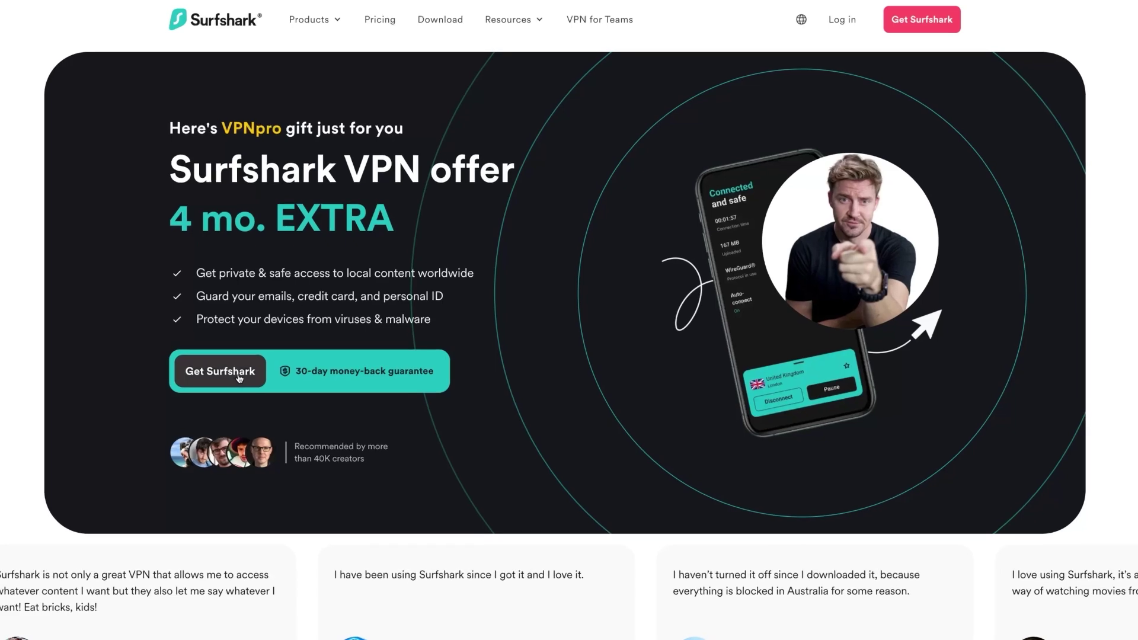
- Show the pricing page comparing the Starter, One and One+ plans with +4 extra months
left_click(239, 378)
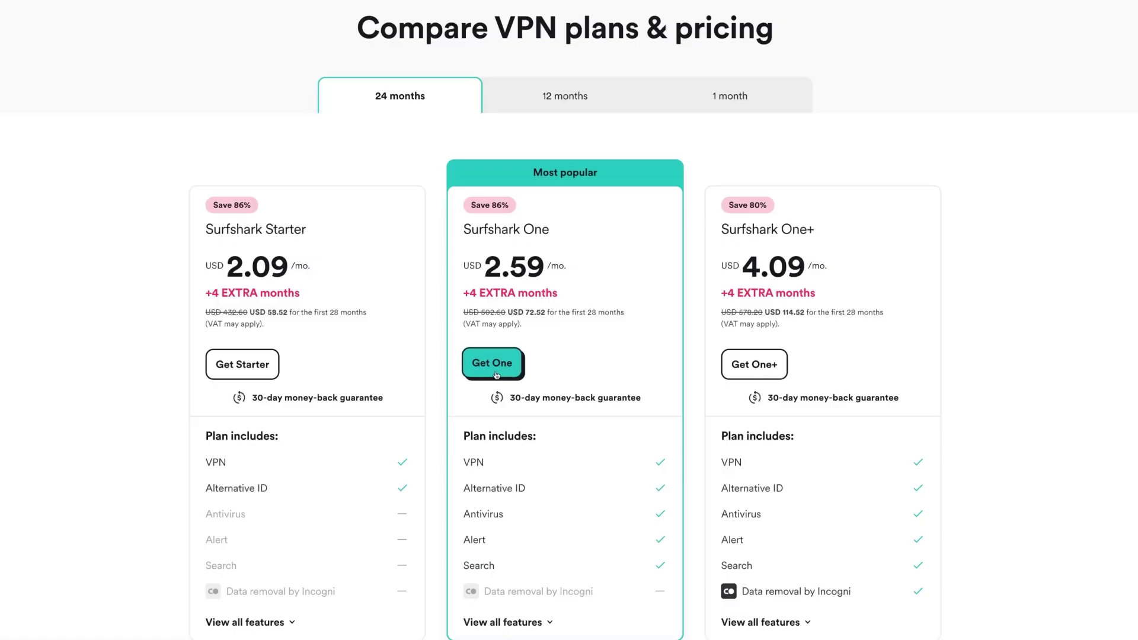
- Choose the Surfshark One plan and download the Windows installer SurfsharkSetup.exe (86.8 MB)
left_click(496, 375)
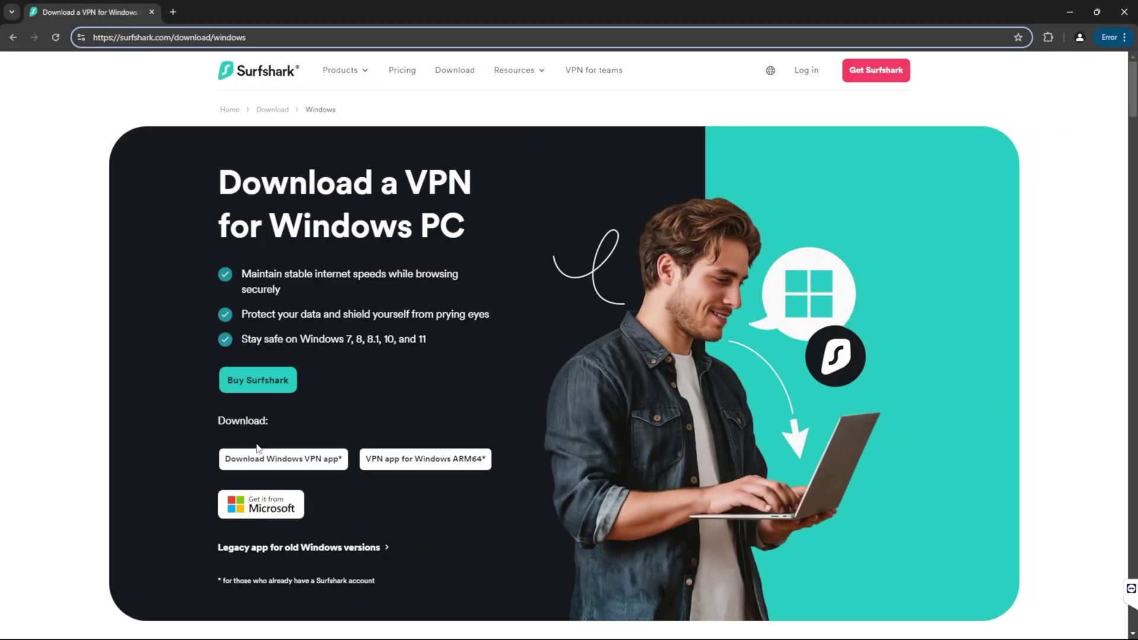
left_click(298, 472)
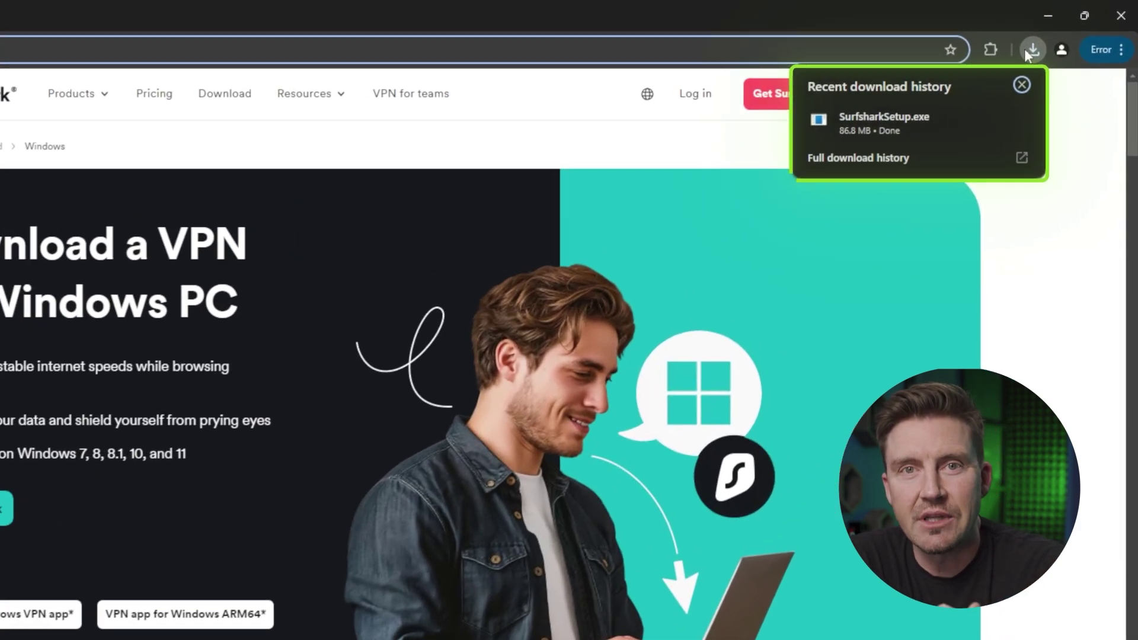
- Run SurfsharkSetup.exe from Chrome's download bubble to start the Security Suite Setup Wizard
left_click(944, 129)
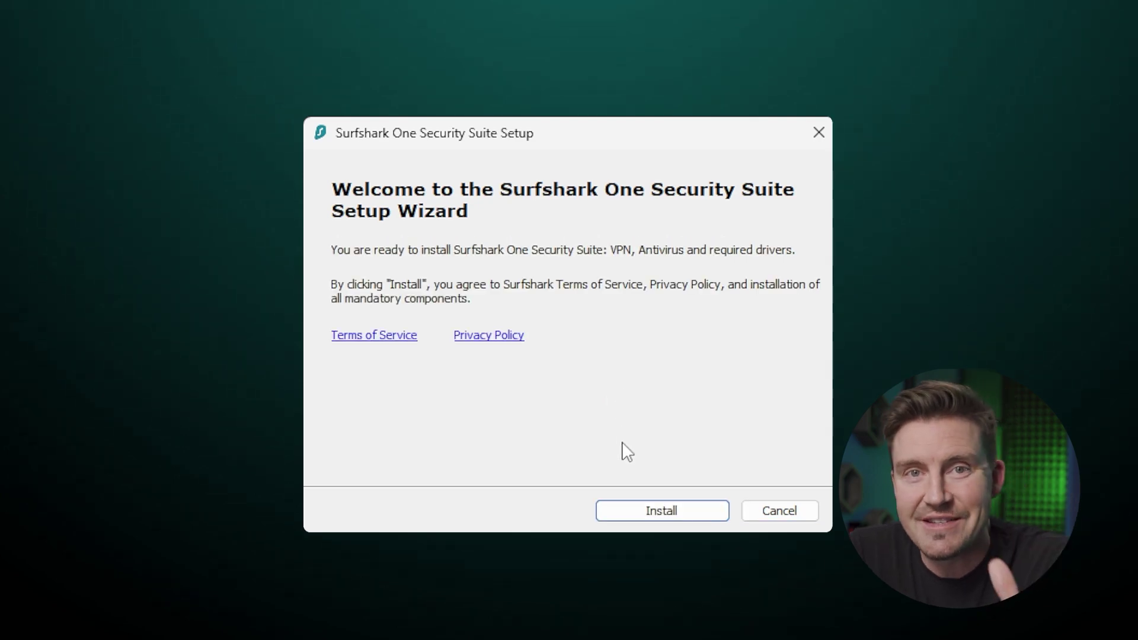
- Install the VPN, Antivirus and drivers, then finish the wizard to reach the Surfshark 5.13.0 login
left_click(630, 510)
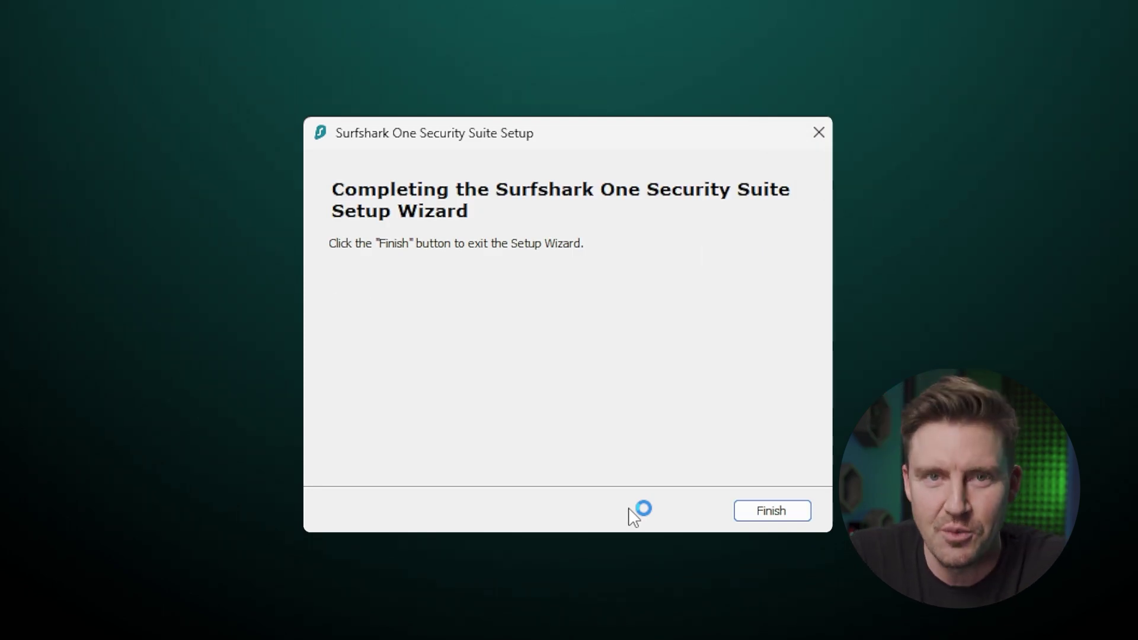
left_click(781, 514)
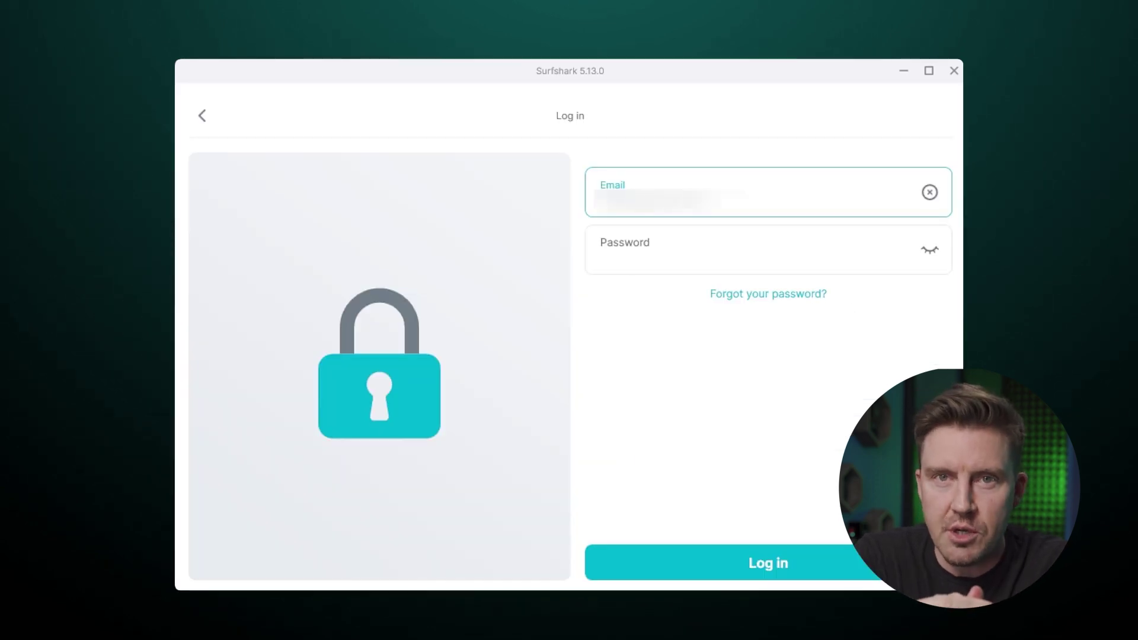
- Paste the account password into the login form, then view the Alternative ID page
left_click(768, 250)
key("ctrl+v")
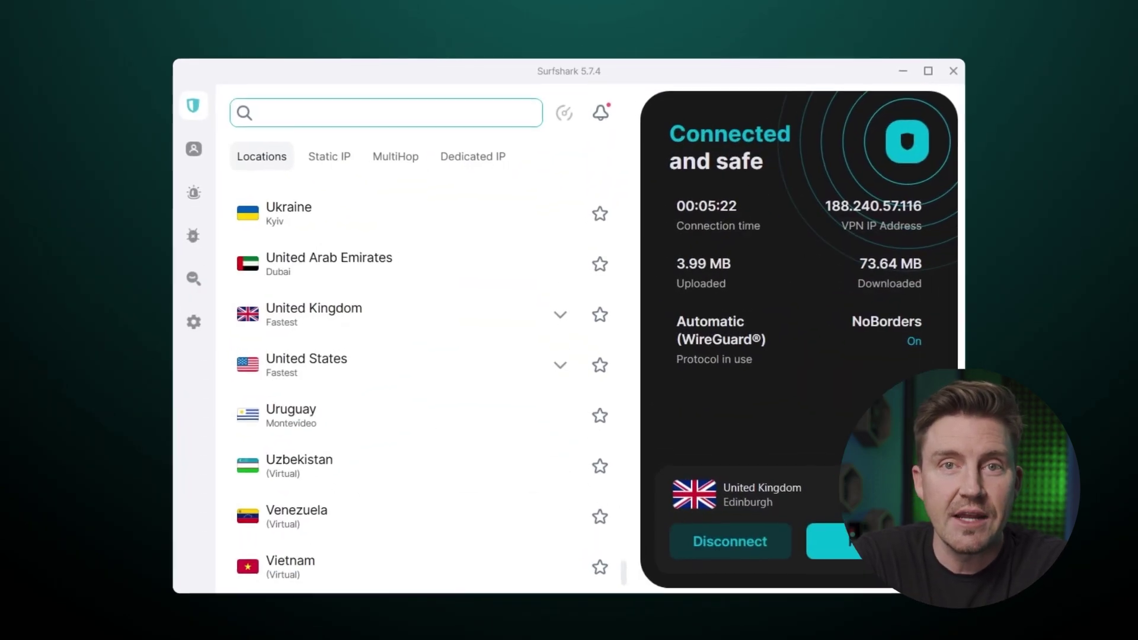
left_click(194, 151)
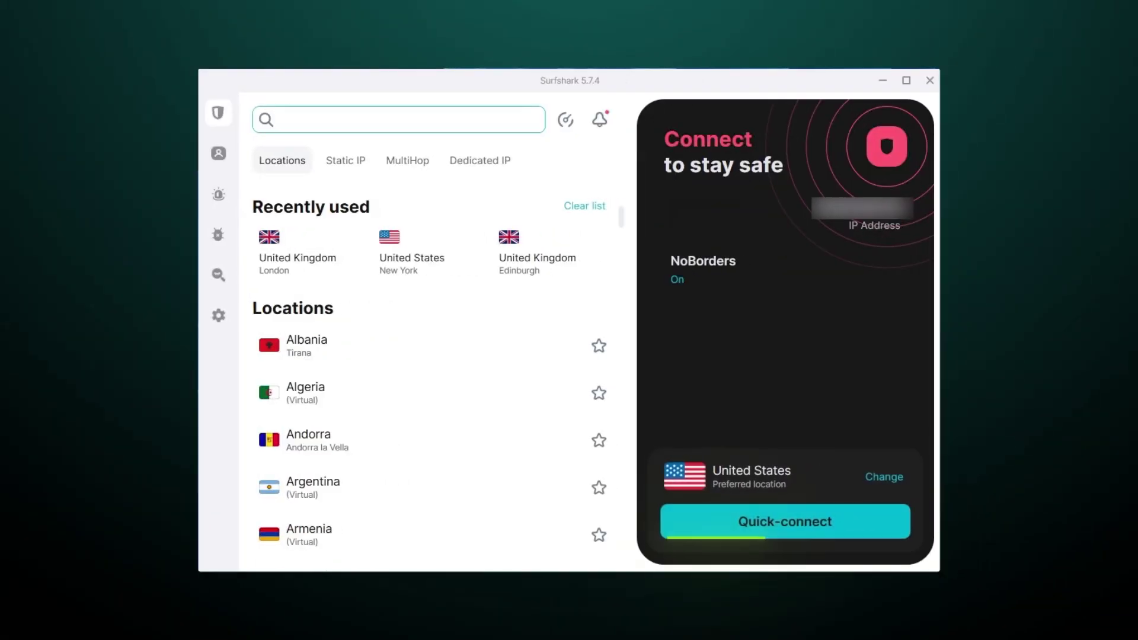
- Quick-connect to the preferred United States location
left_click(819, 530)
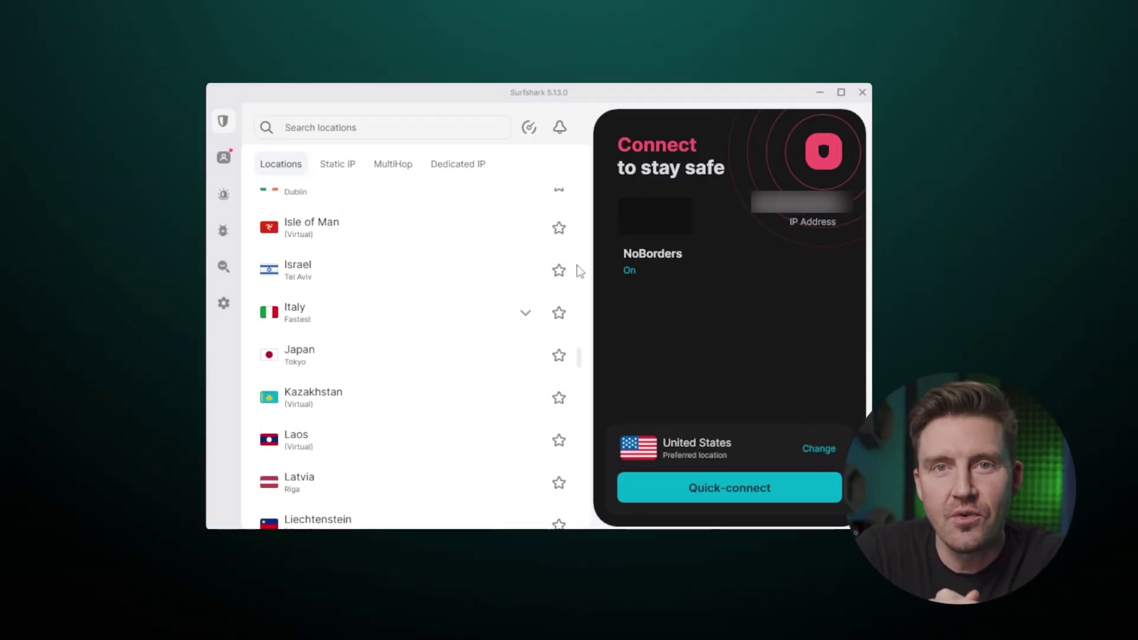
- Search the server locations for Japan, scroll the results, then list the Static IP servers
scroll(578, 265, "down", 3)
scroll(577, 265, "up", 2)
scroll(566, 270, "up", 1)
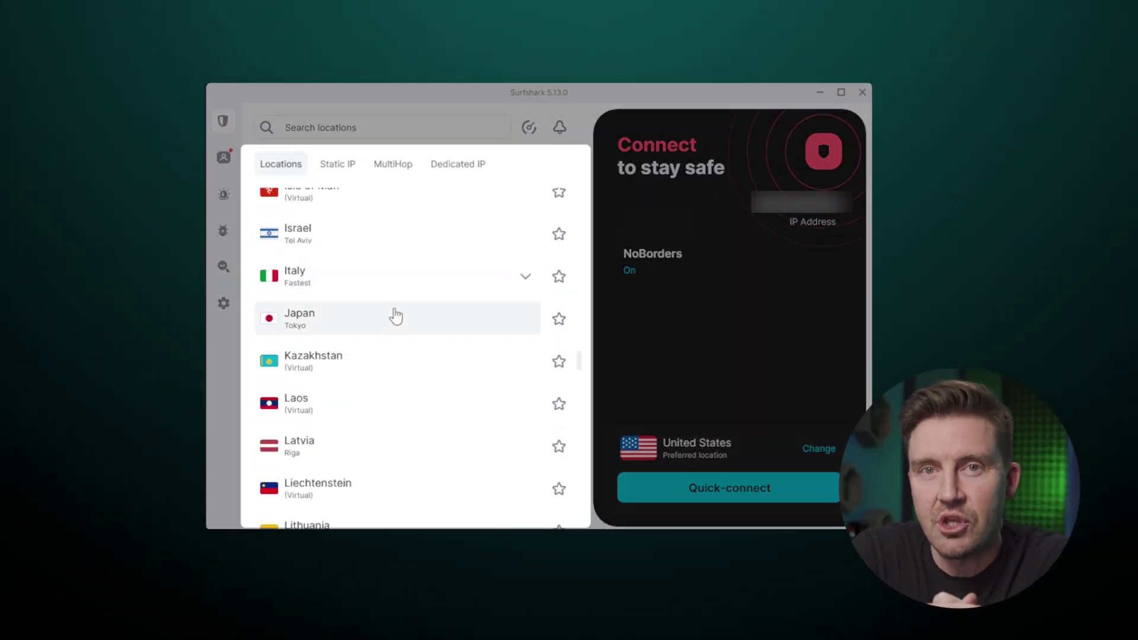
left_click(414, 122)
type("Japan")
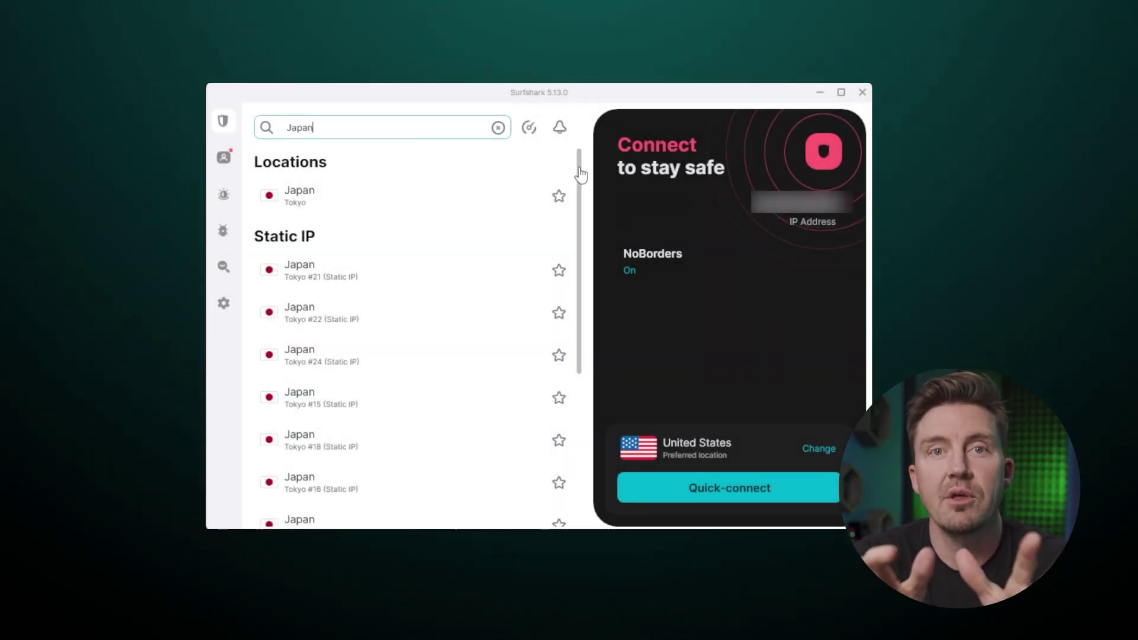
left_click_drag(580, 178, 579, 318)
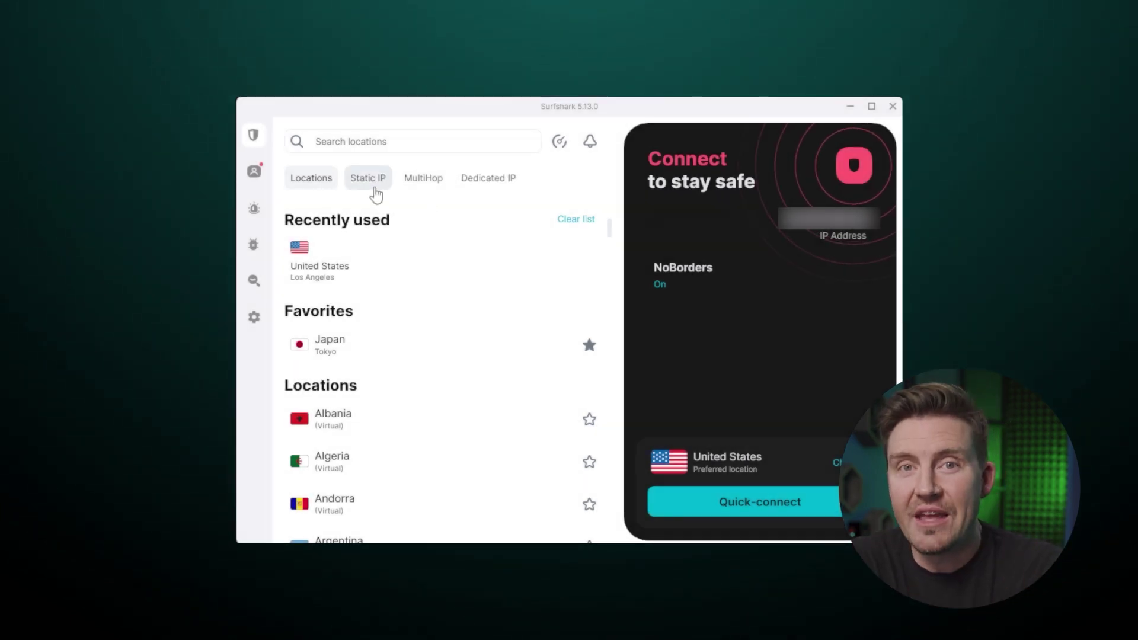
left_click(372, 178)
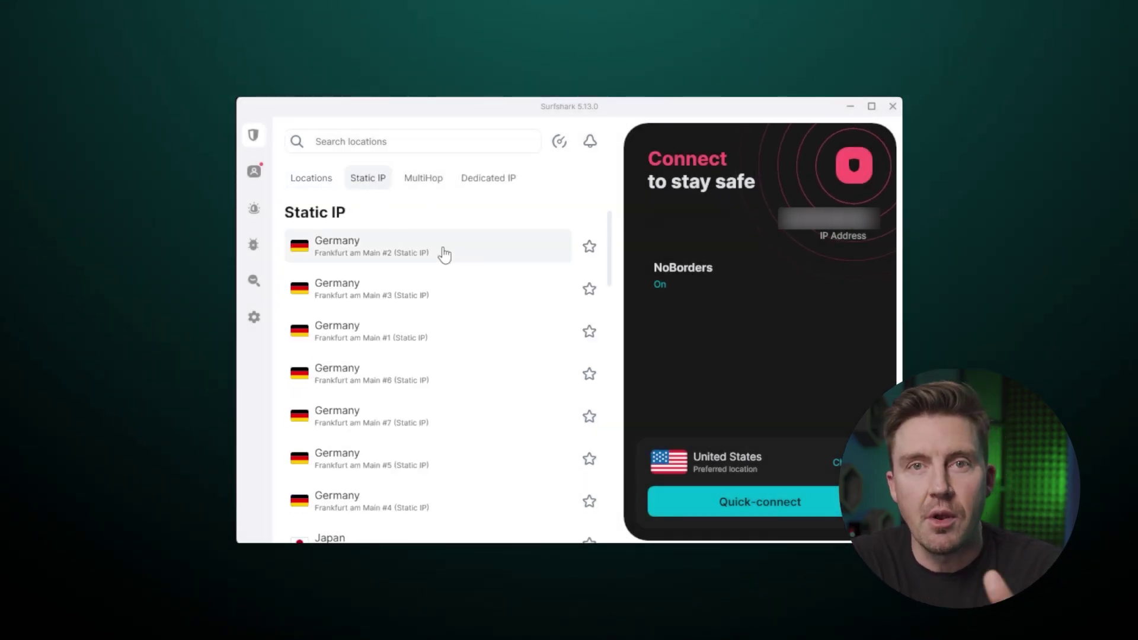
- Scroll the Static IP list to the Tokyo servers, then view the USD 3.75/month Dedicated IP offer
left_click_drag(610, 253, 610, 336)
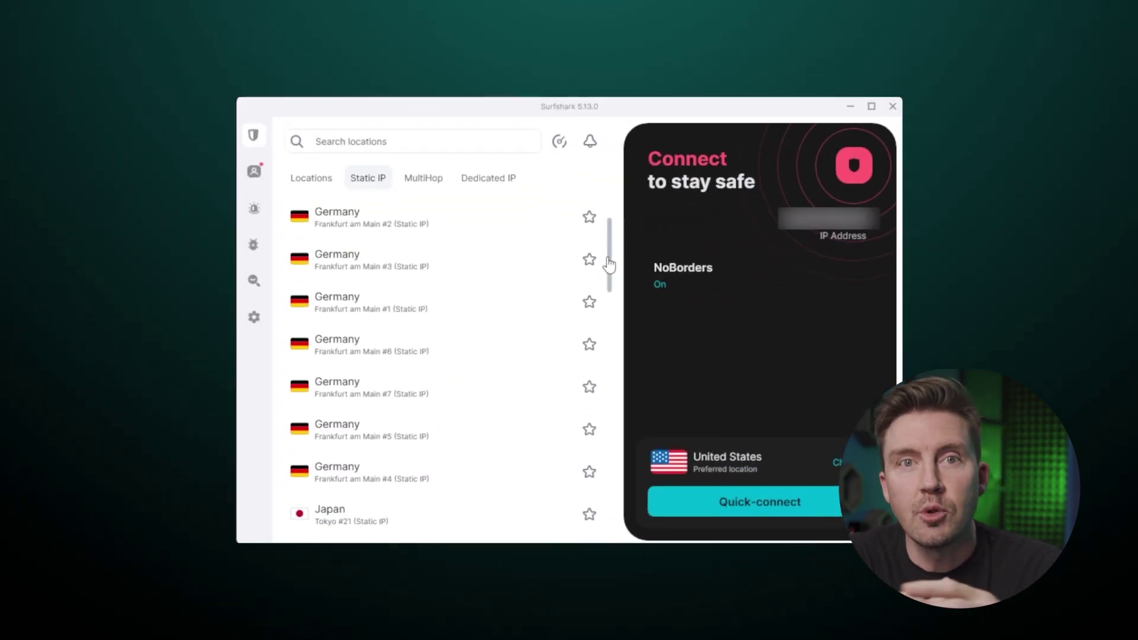
left_click_drag(609, 265, 609, 283)
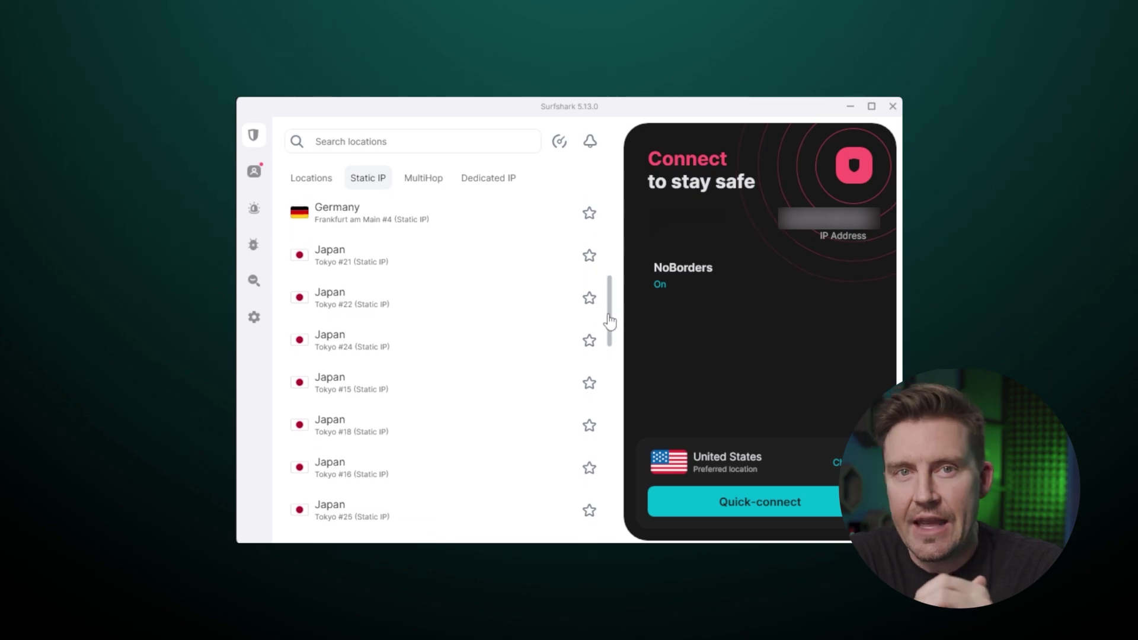
left_click(495, 178)
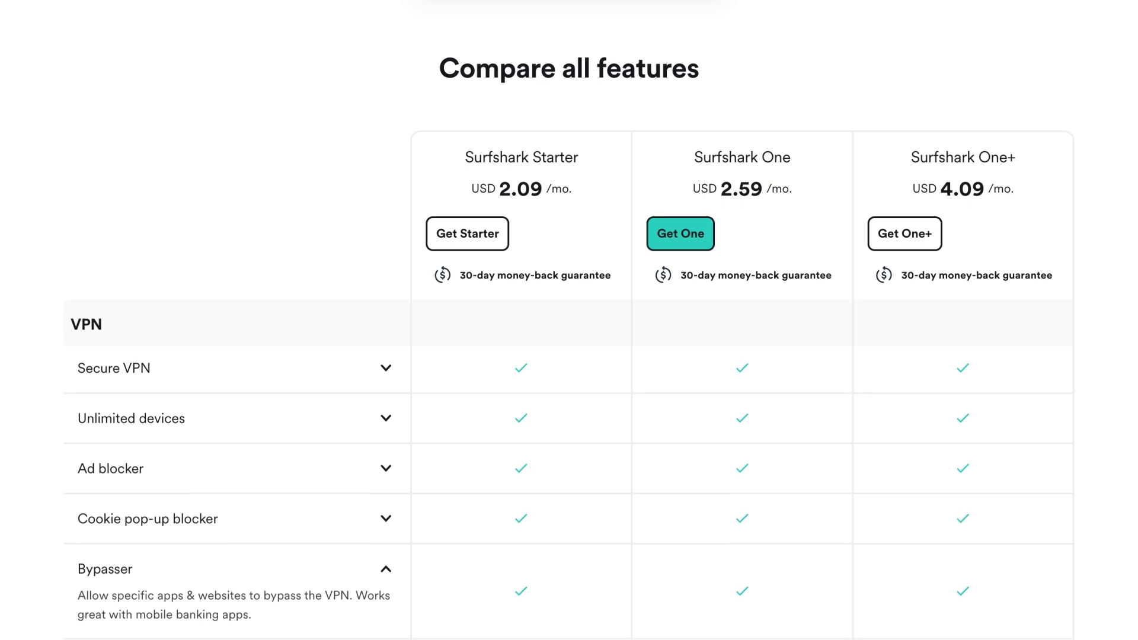
scroll(569, 492, "down", 4)
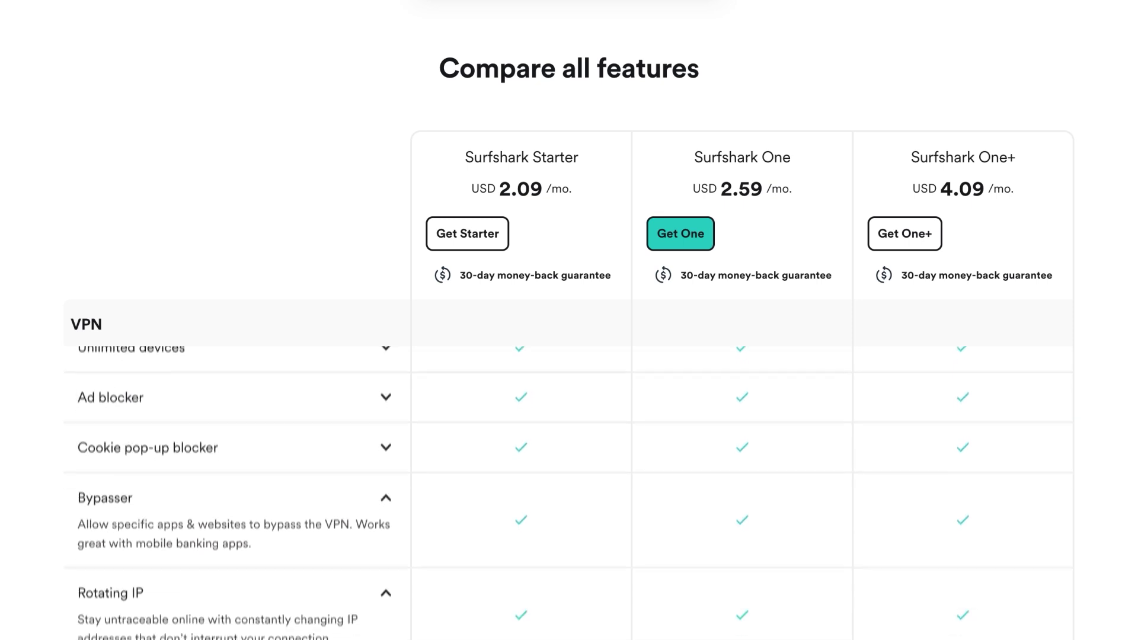
scroll(569, 444, "down", 3)
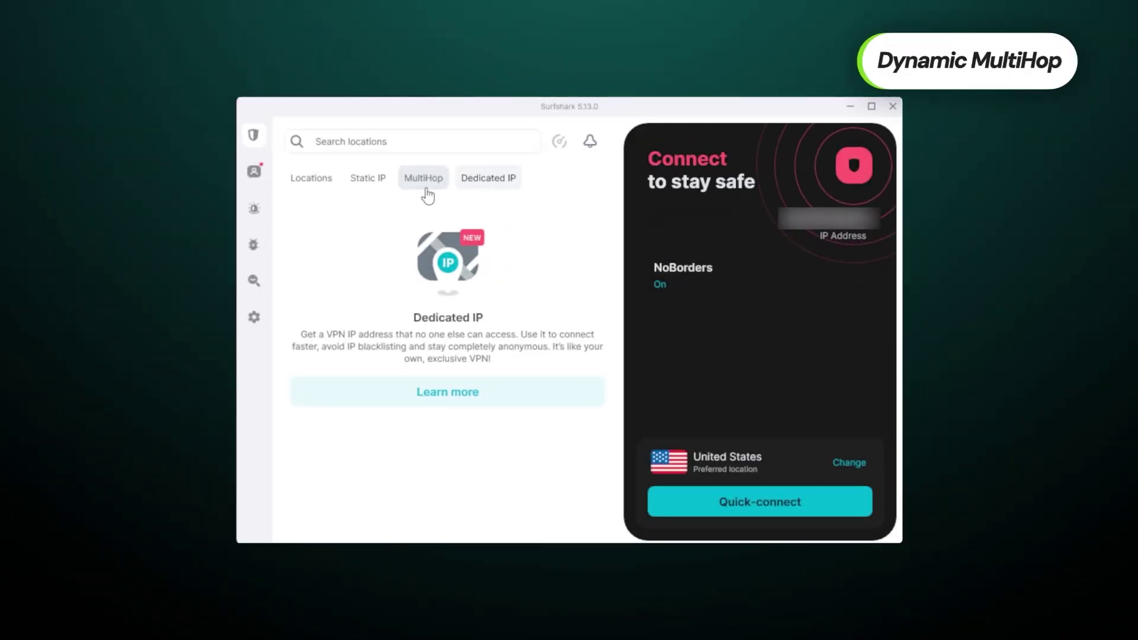
left_click(427, 191)
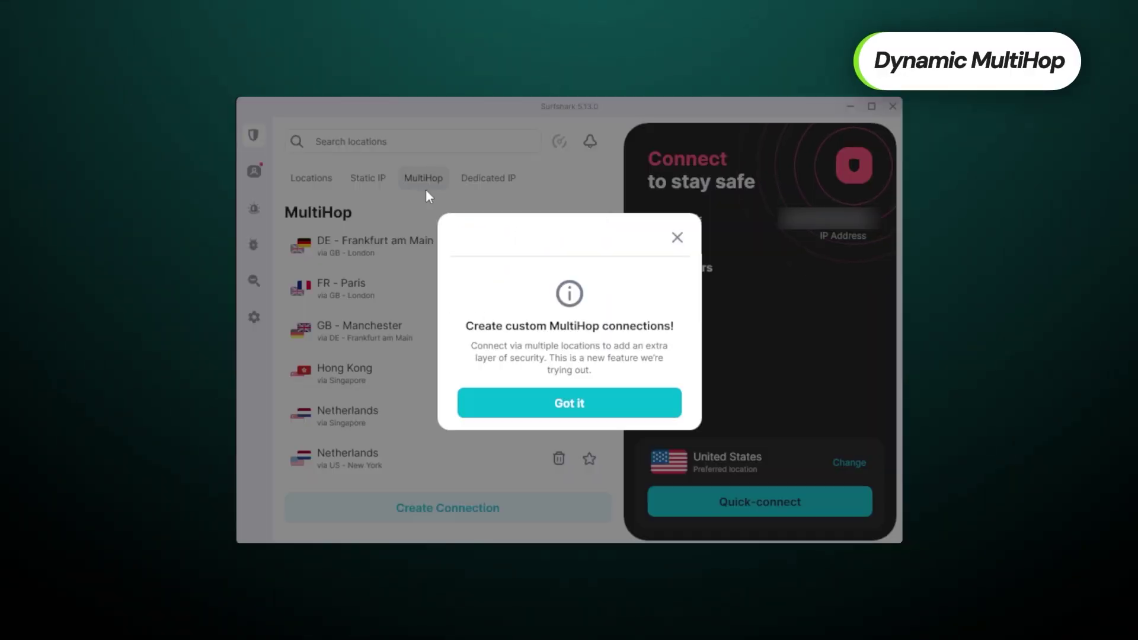
- Dismiss the MultiHop notice and create a custom connection: Japan entry, United Kingdom exit
left_click(632, 403)
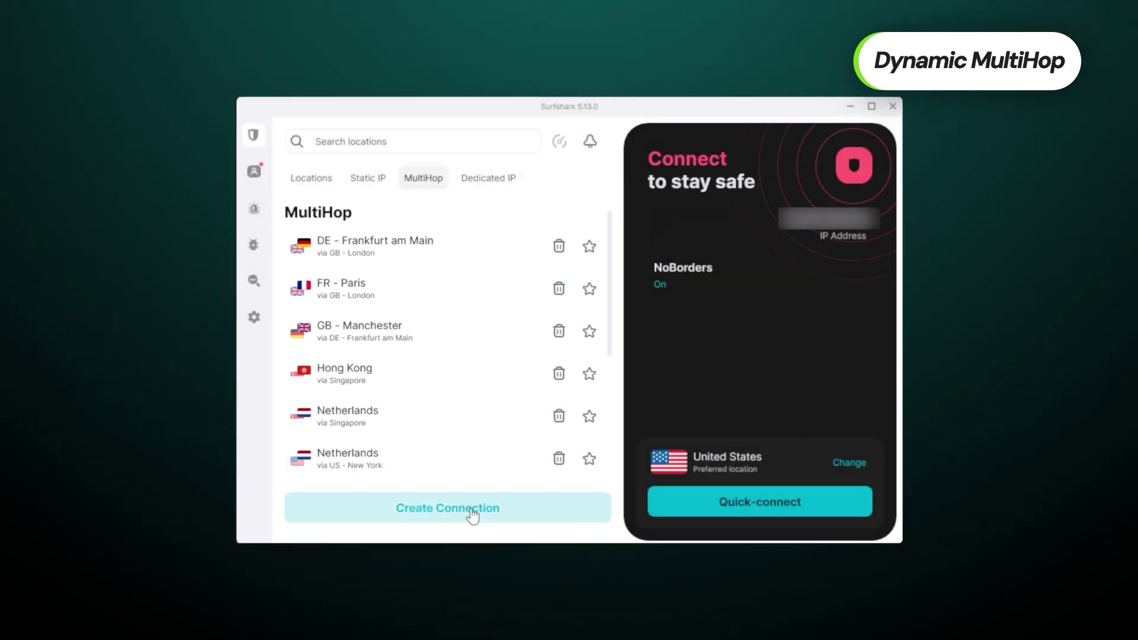
left_click(470, 514)
left_click(514, 374)
scroll(414, 417, "down", 20)
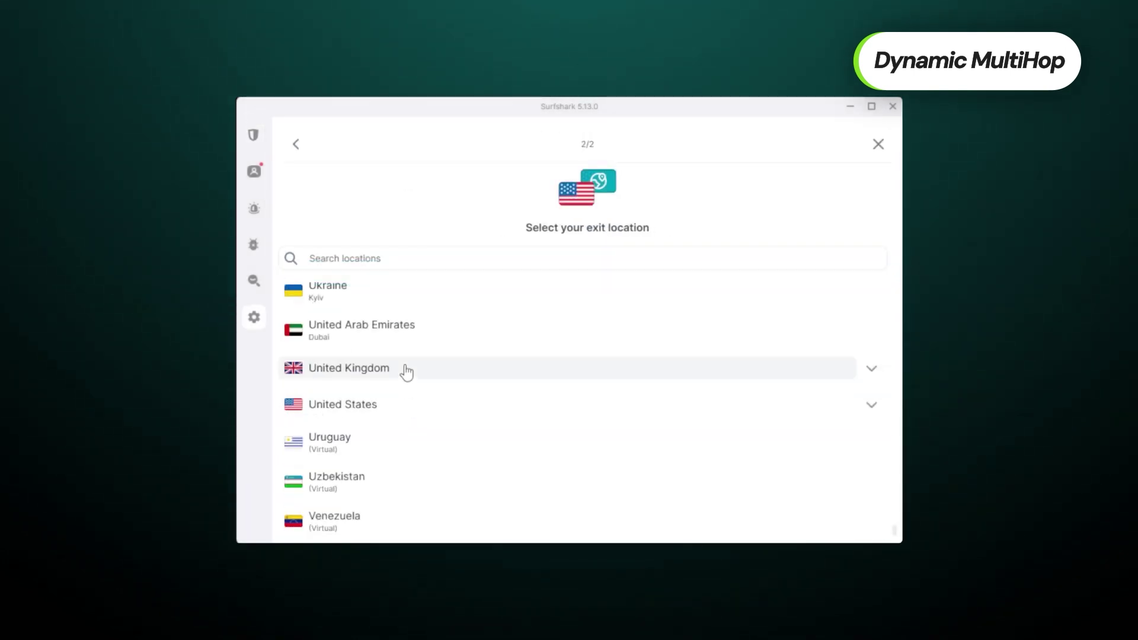
left_click(407, 369)
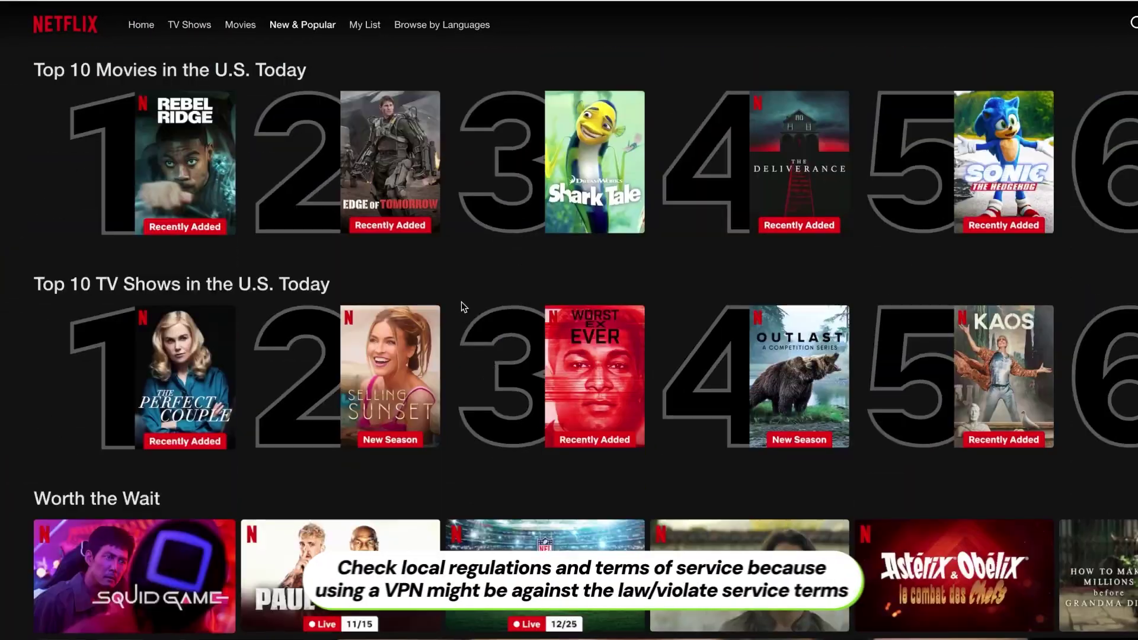
scroll(461, 301, "down", 5)
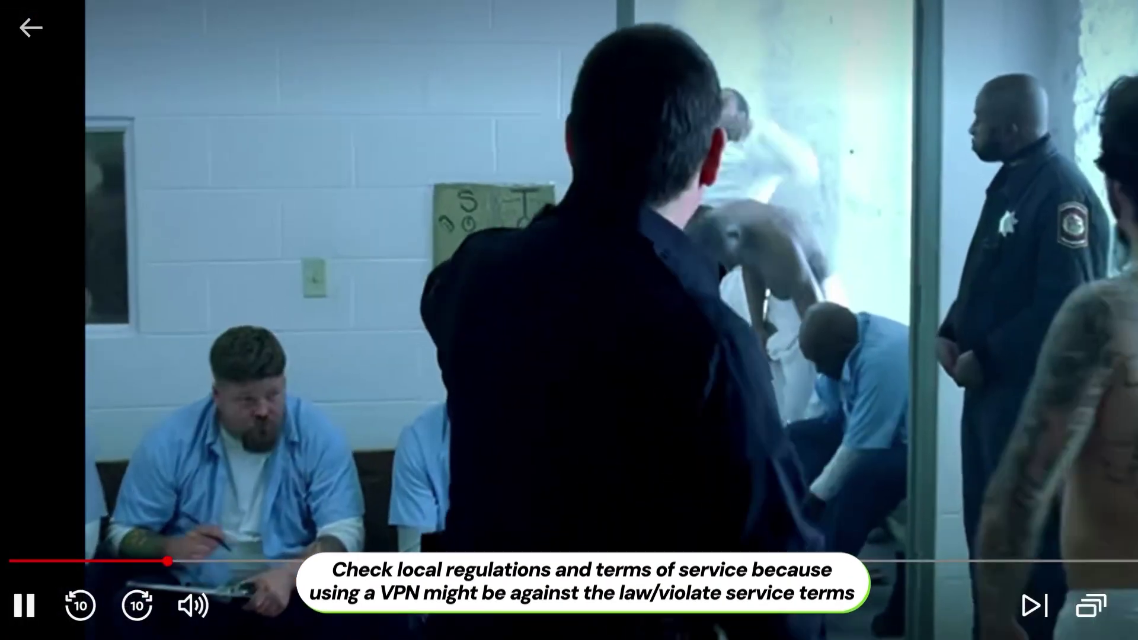
- Skip through a streaming episode, browse Disney+ rows down to Musicals, then open Surfshark settings
left_click(497, 562)
left_click(661, 562)
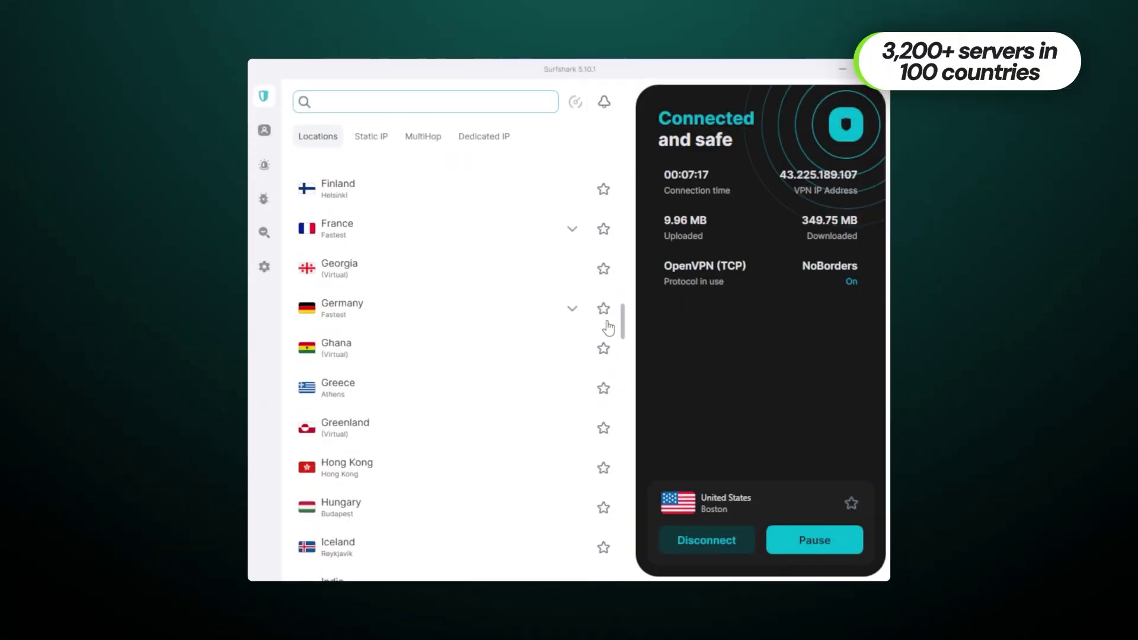
left_click_drag(628, 477, 639, 553)
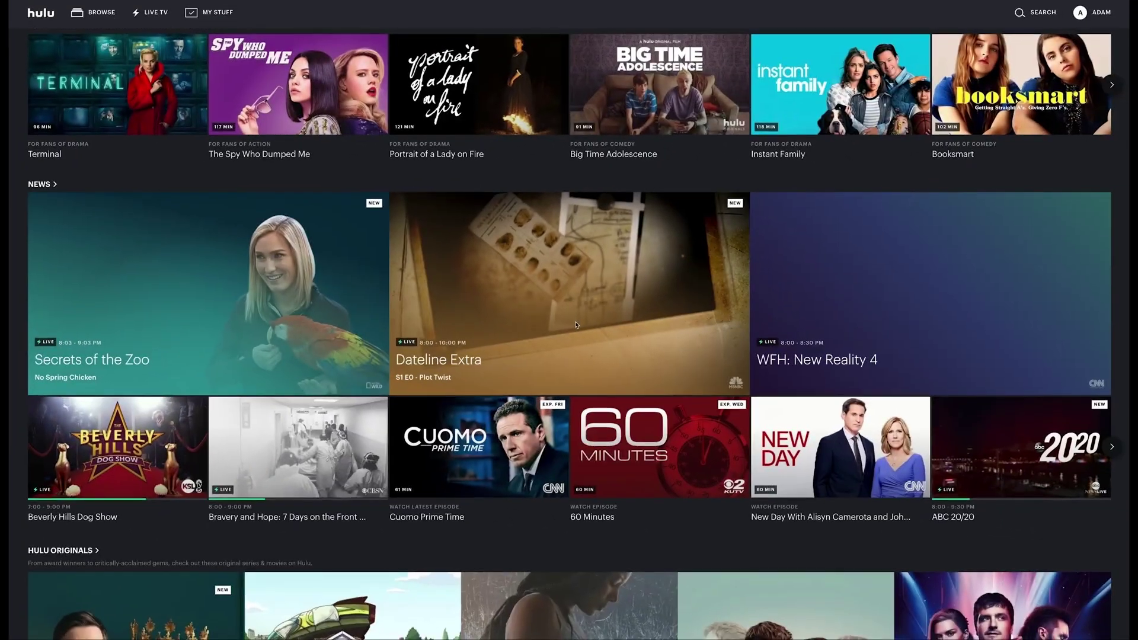
scroll(577, 324, "down", 3)
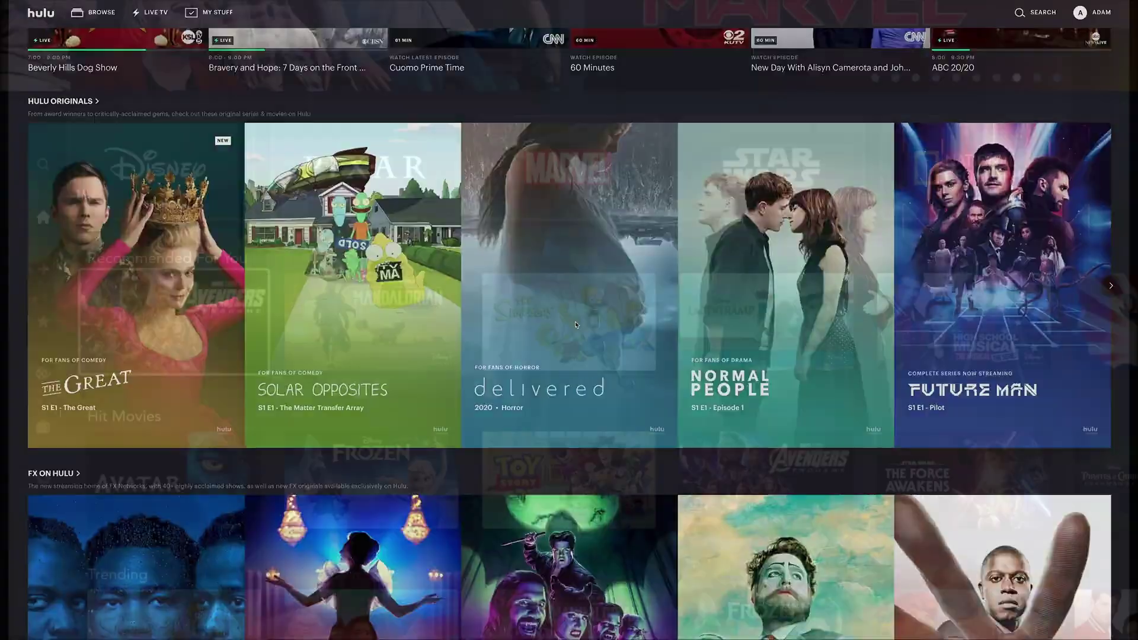
key("Down")
key("Down")
key("Down")
key("Down")
key("Down")
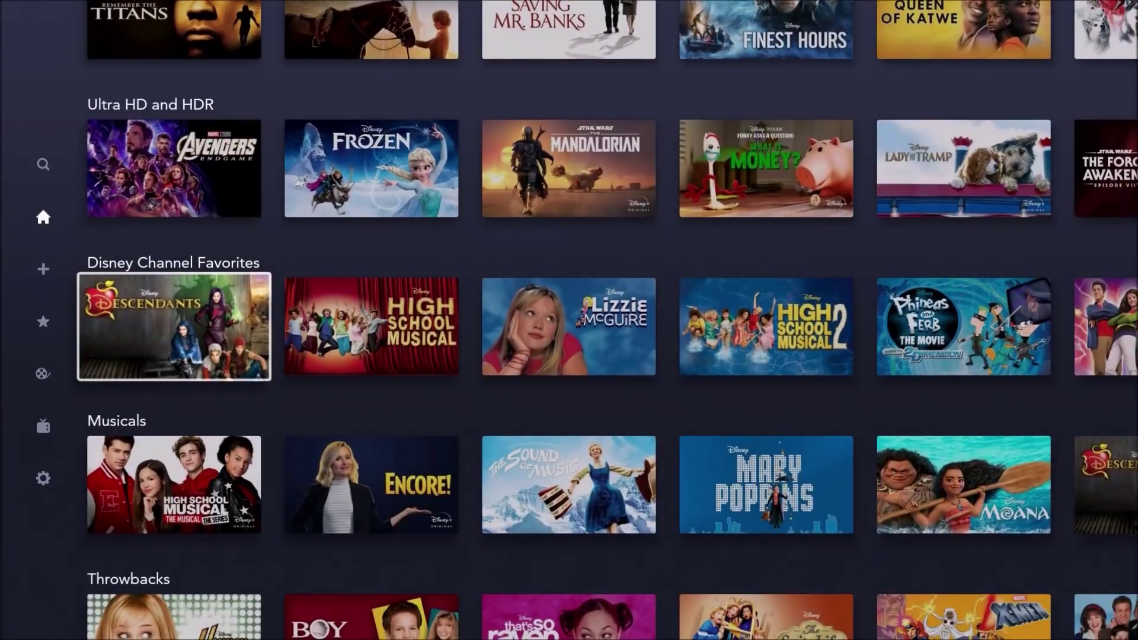
key("Down")
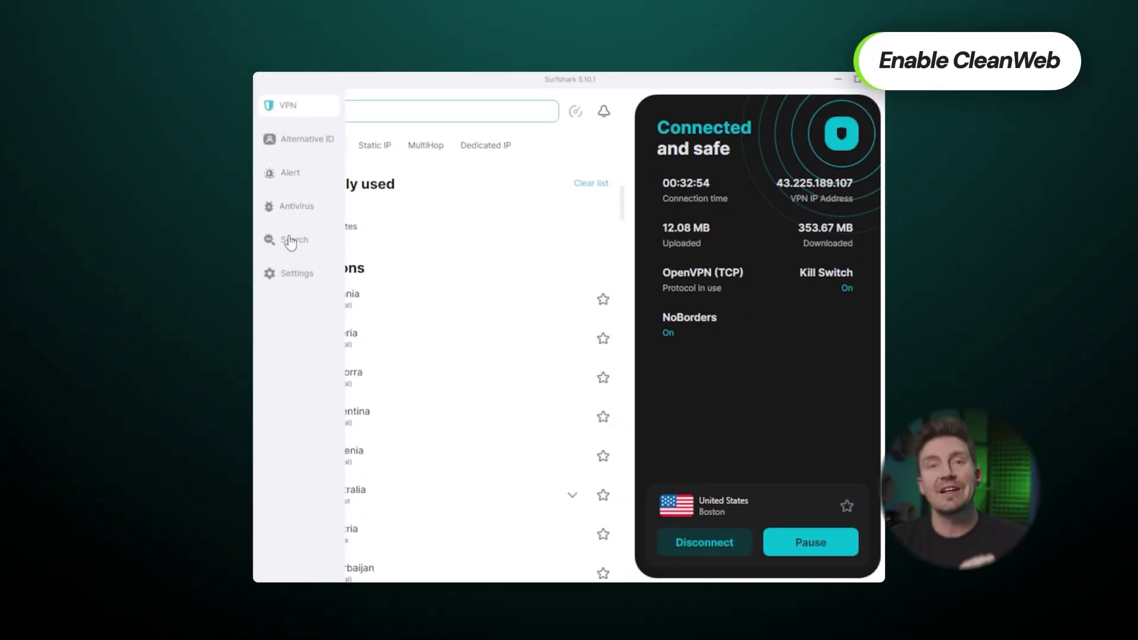
left_click(293, 270)
- Turn CleanWeb on in VPN settings, then return and scroll down to the Protocol options
left_click(442, 141)
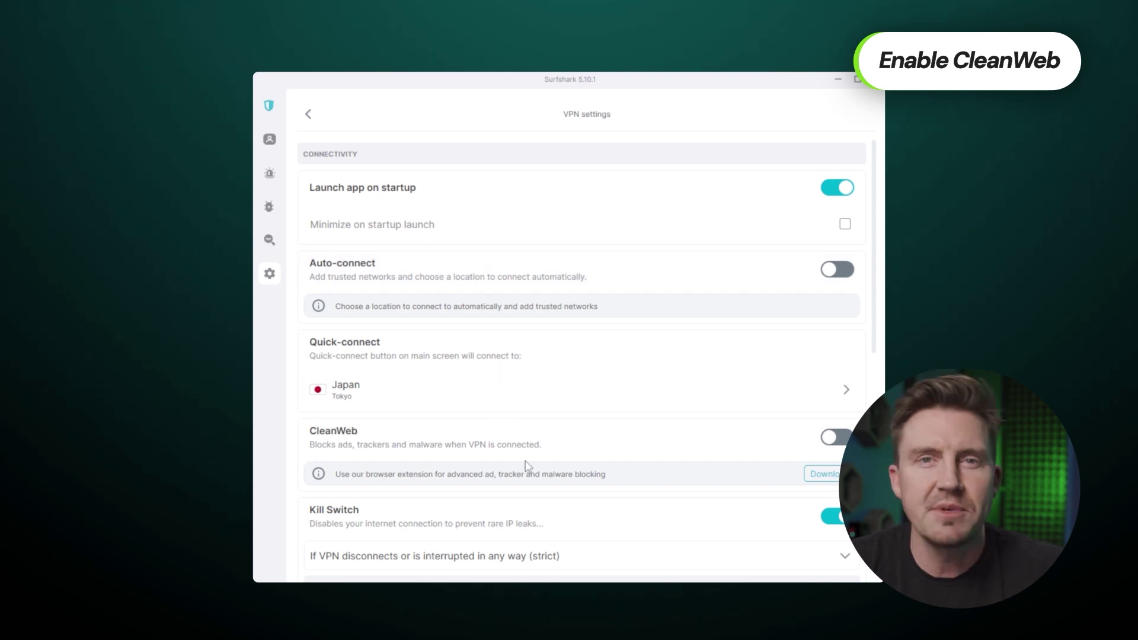
left_click(830, 438)
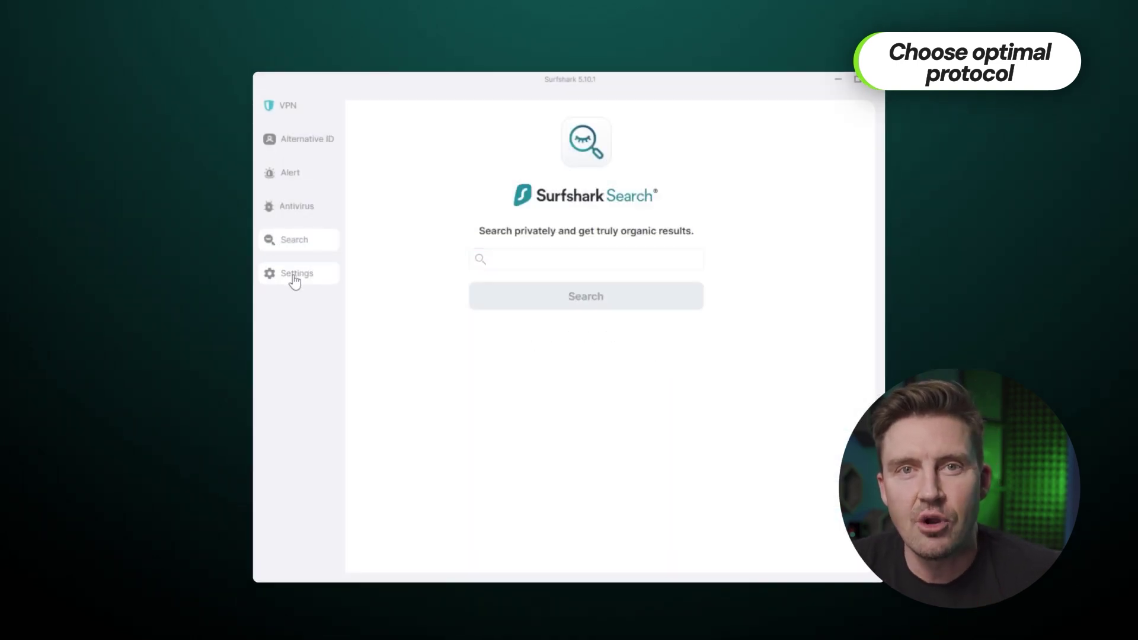
left_click(294, 277)
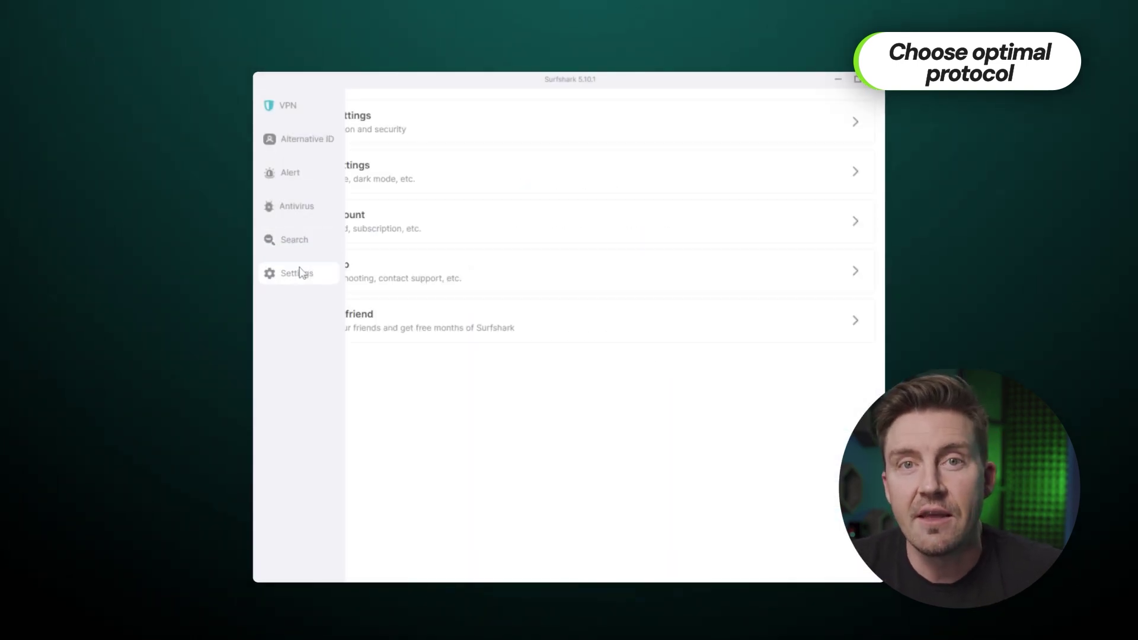
left_click(485, 135)
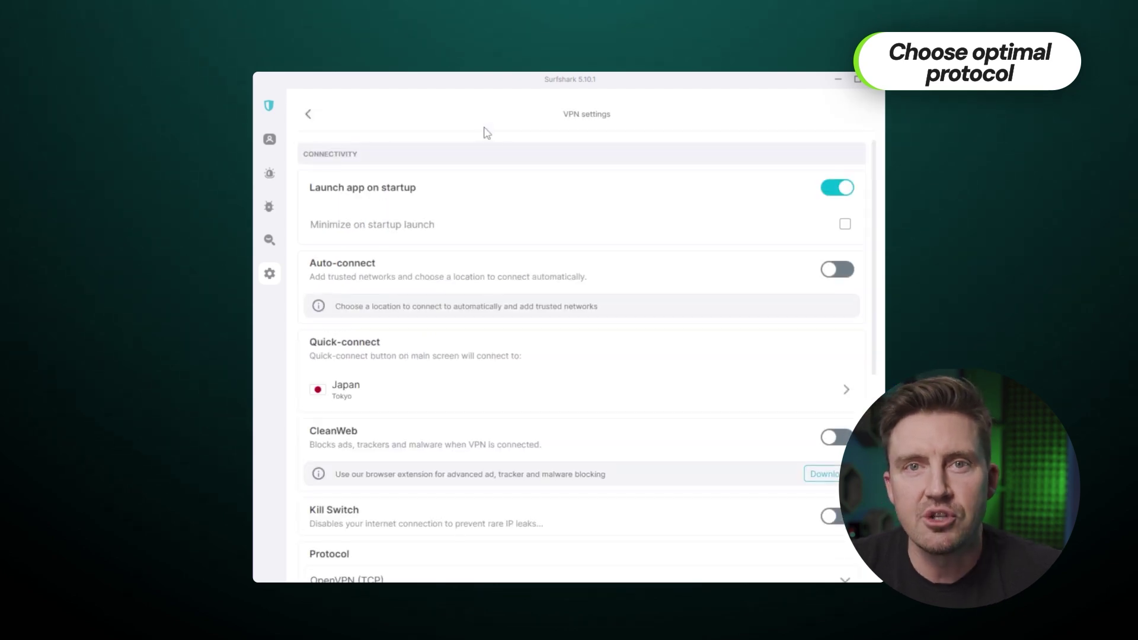
scroll(548, 200, "down", 3)
scroll(548, 199, "down", 5)
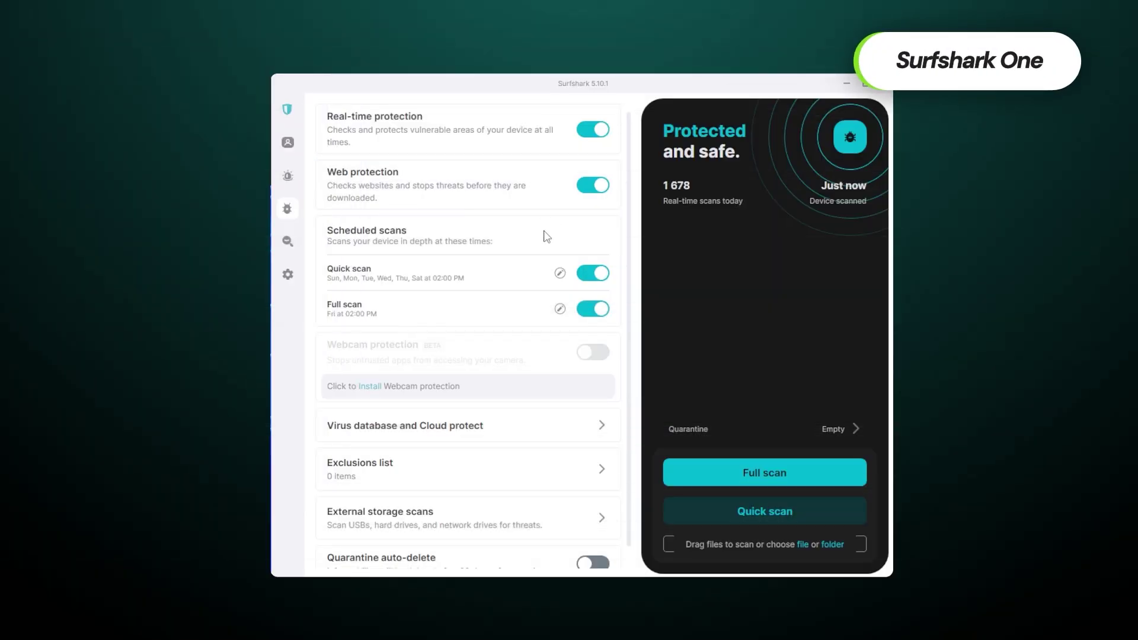
scroll(557, 267, "down", 1)
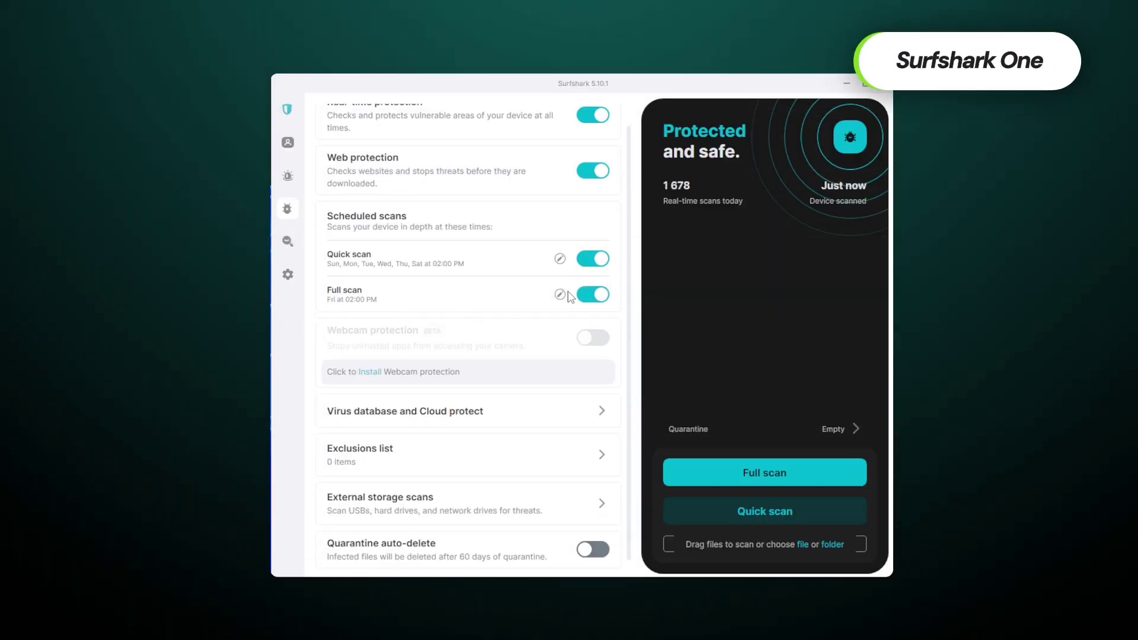
scroll(571, 301, "up", 1)
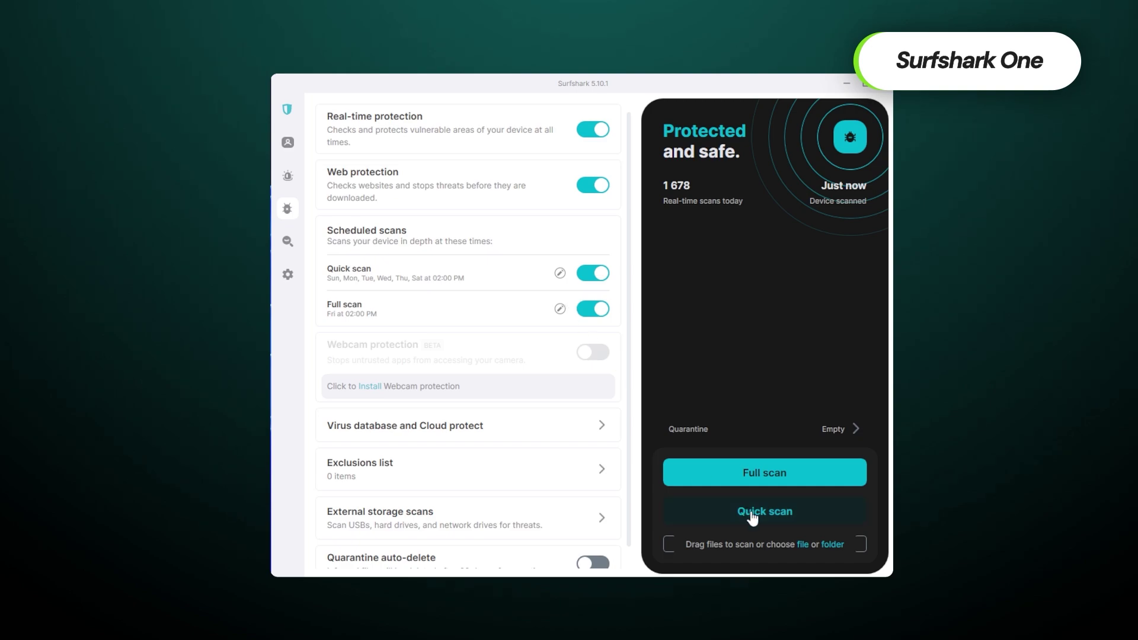